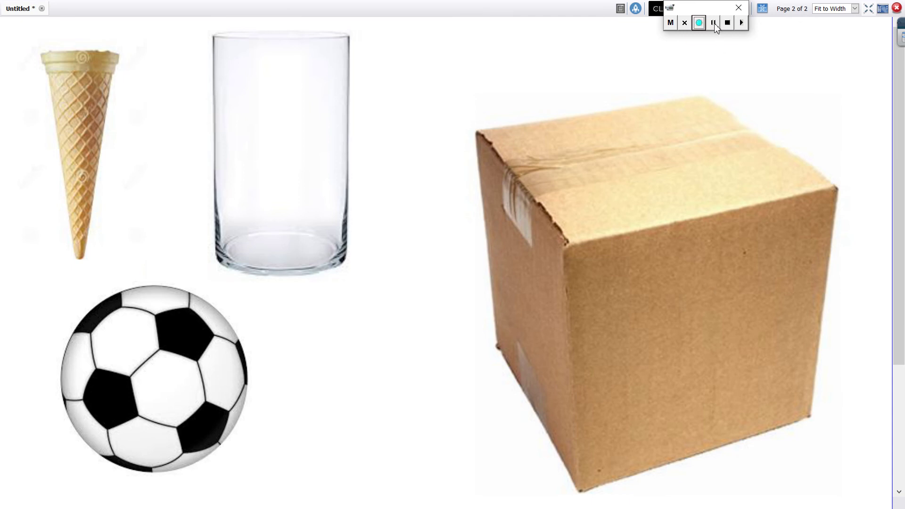
Leave full screen, caption the photos as 3 D solid shapes, and show page 3's matching exercise.
key(ctrl+f)
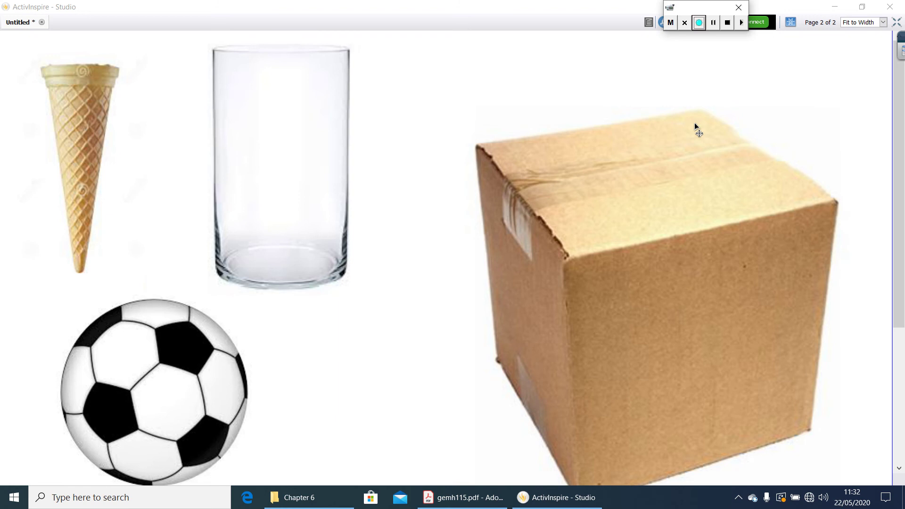
click(715, 27)
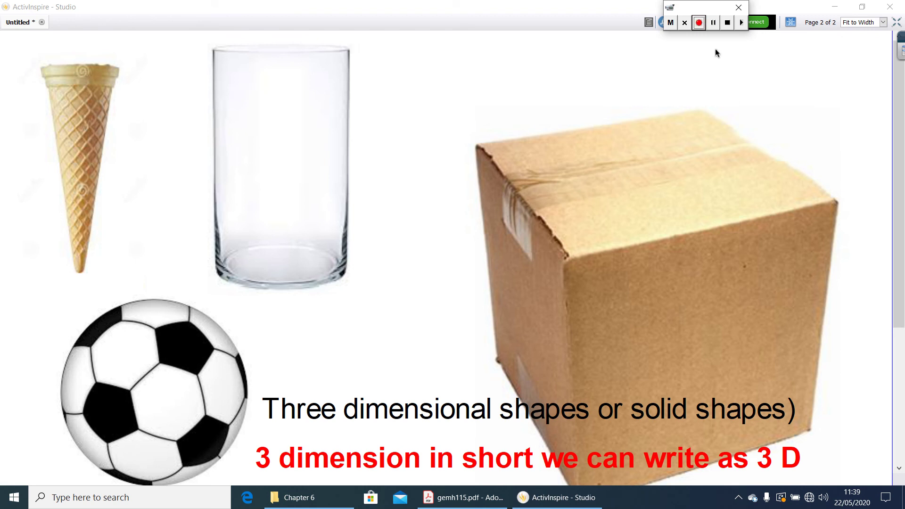
click(714, 22)
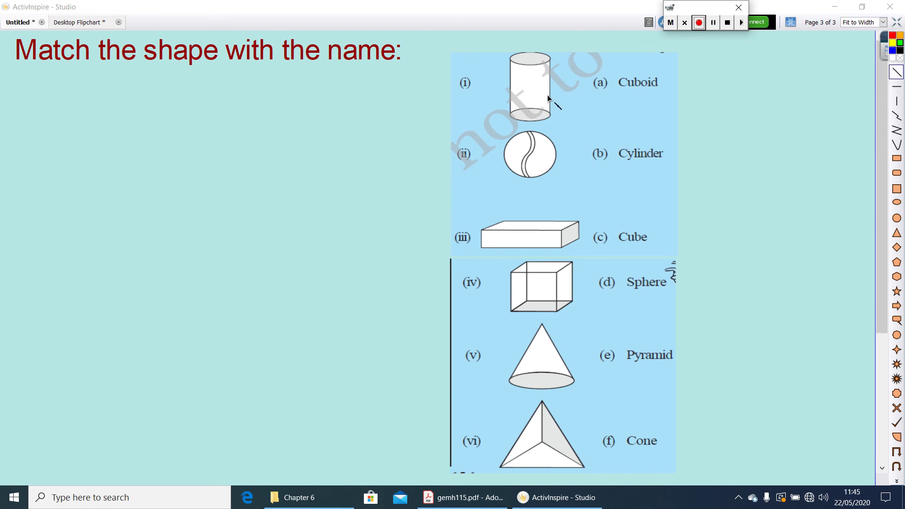
Draw red lines joining the cylinder to '(b) Cylinder' and the sphere to '(d) Sphere'.
drag(549, 100, 607, 154)
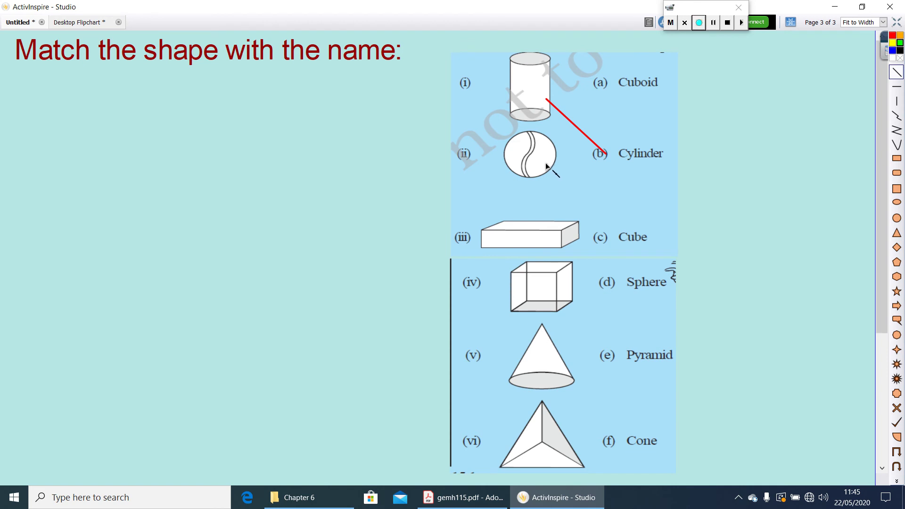
drag(550, 174, 630, 285)
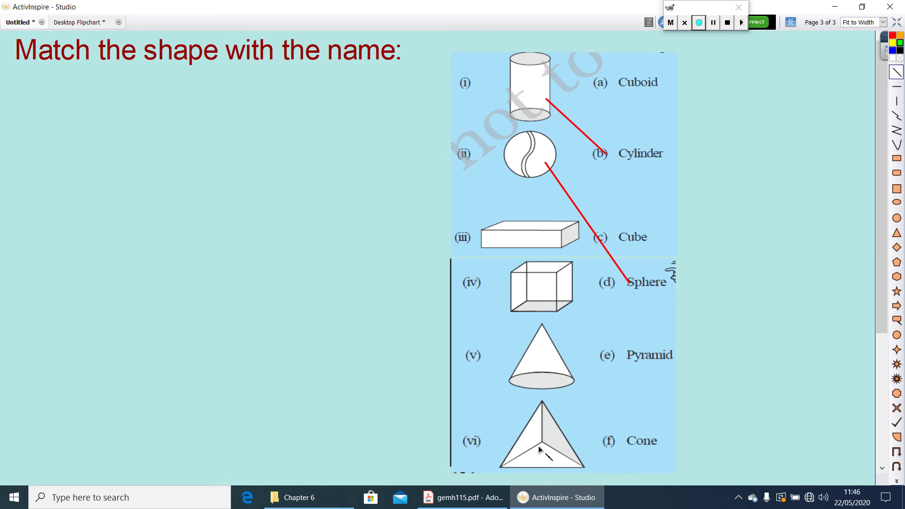
click(715, 22)
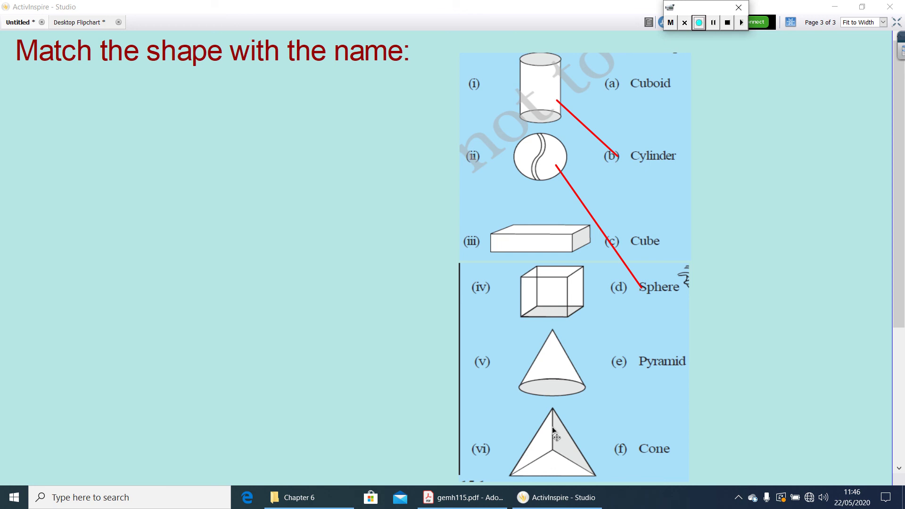
click(700, 24)
Title page 4 '2 dimensional figures', then move to page 5's 2D figure-matching worksheet.
click(714, 24)
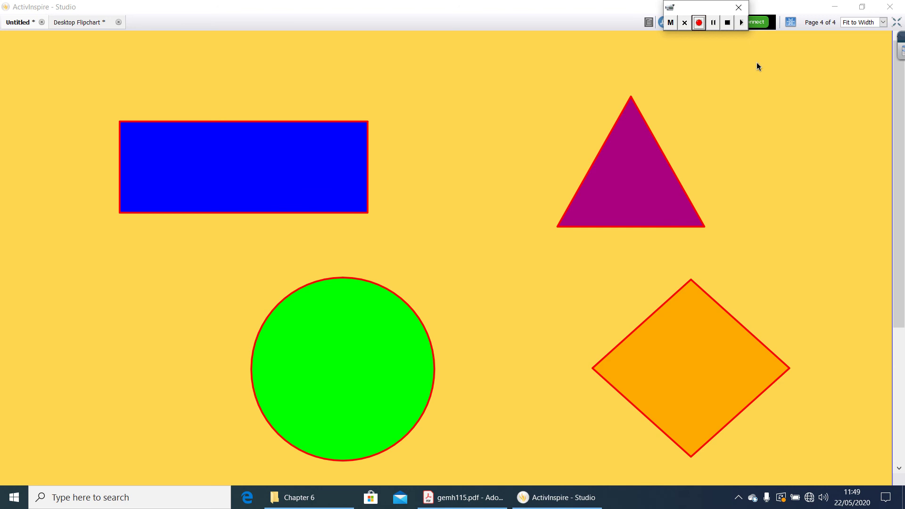
click(714, 26)
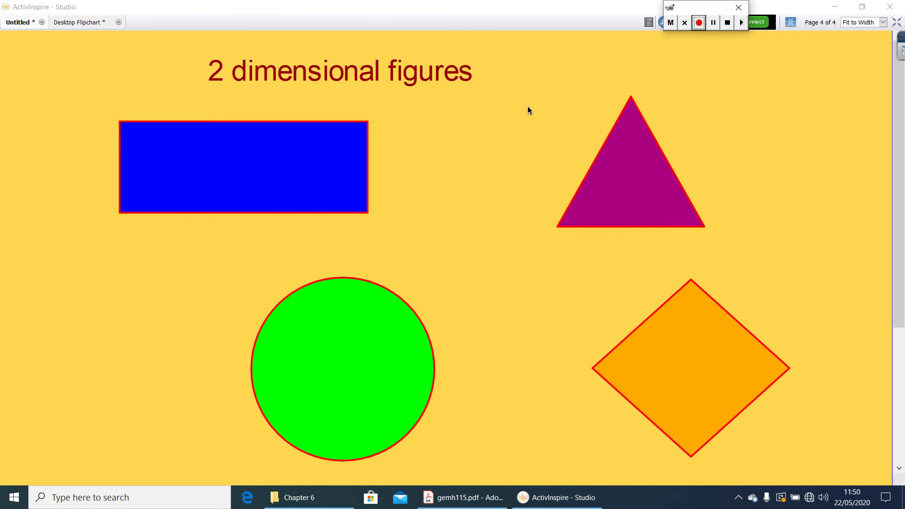
click(714, 23)
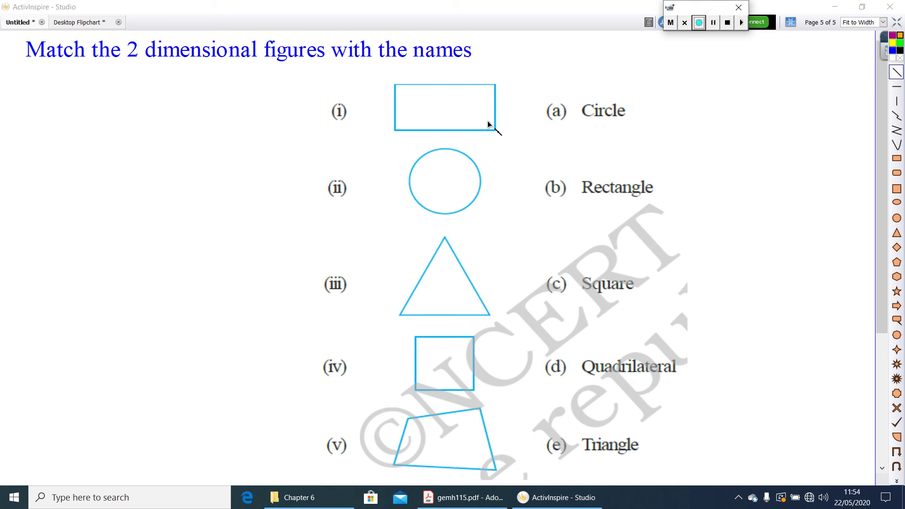
Draw a red line from shape (i) to '(b) Rectangle', then show page 6 'FACES, EDGES AND VERTICES'.
drag(484, 118, 564, 189)
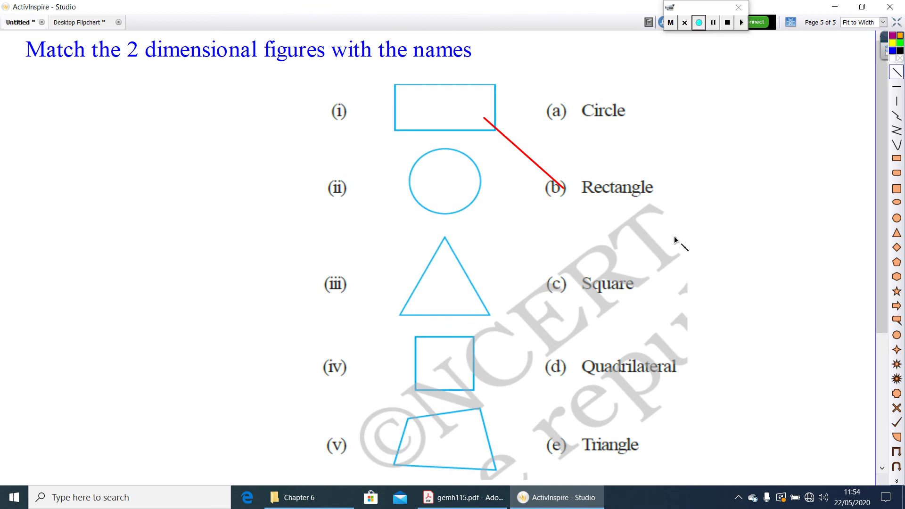
click(699, 22)
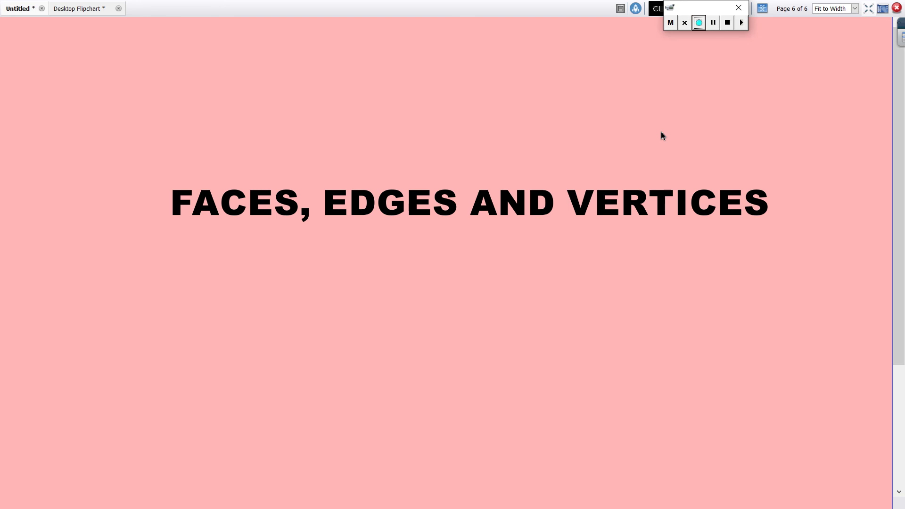
Orbit the cuboid to show its top and bottom faces and add the 8-vertices caption.
click(713, 21)
click(699, 23)
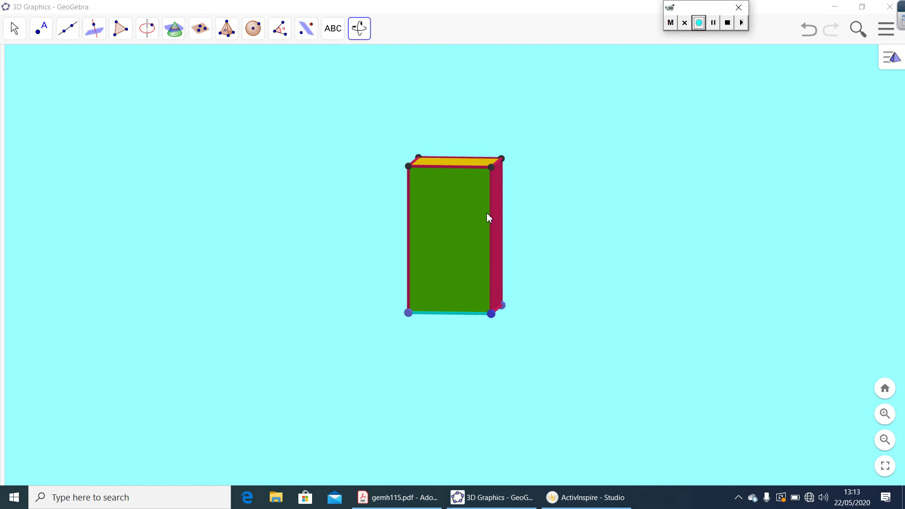
drag(486, 213, 517, 233)
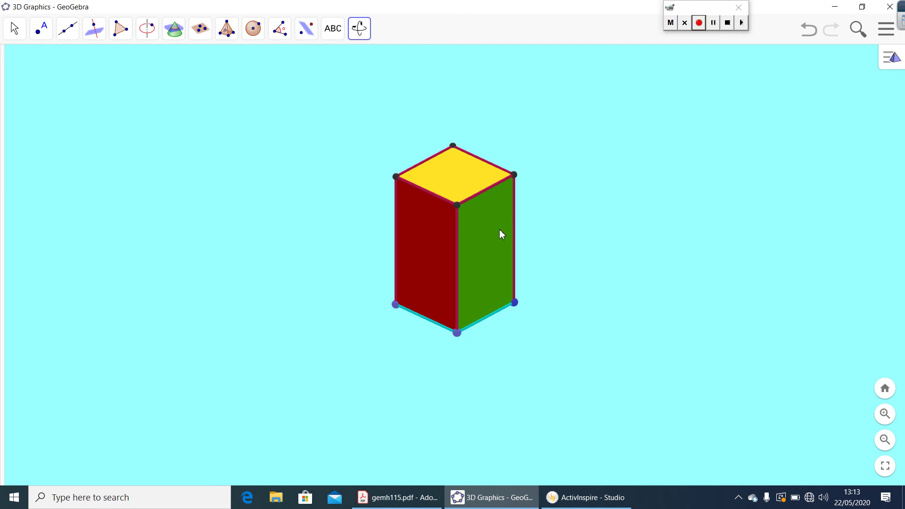
drag(498, 230, 488, 189)
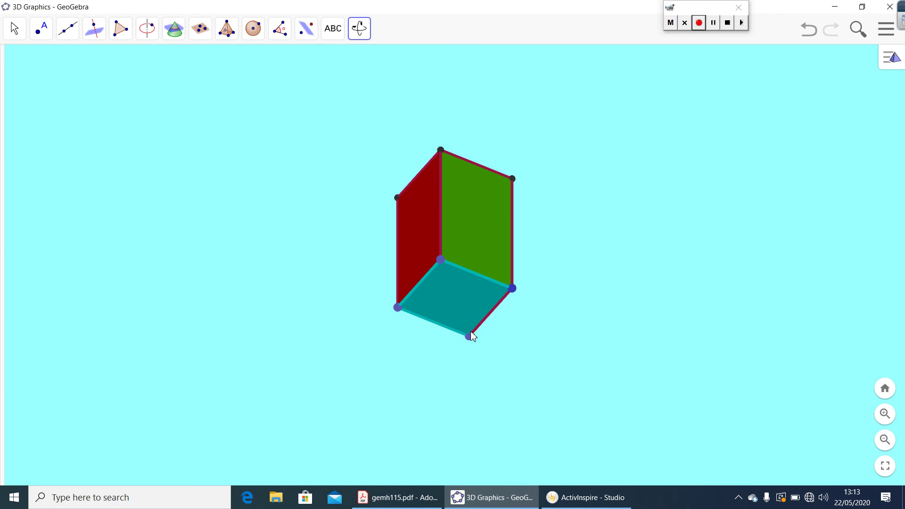
drag(481, 223, 471, 256)
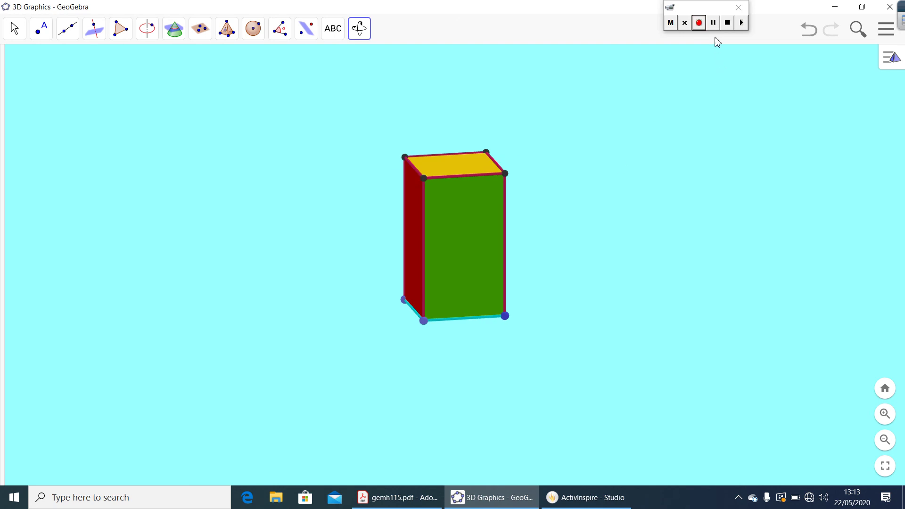
click(699, 23)
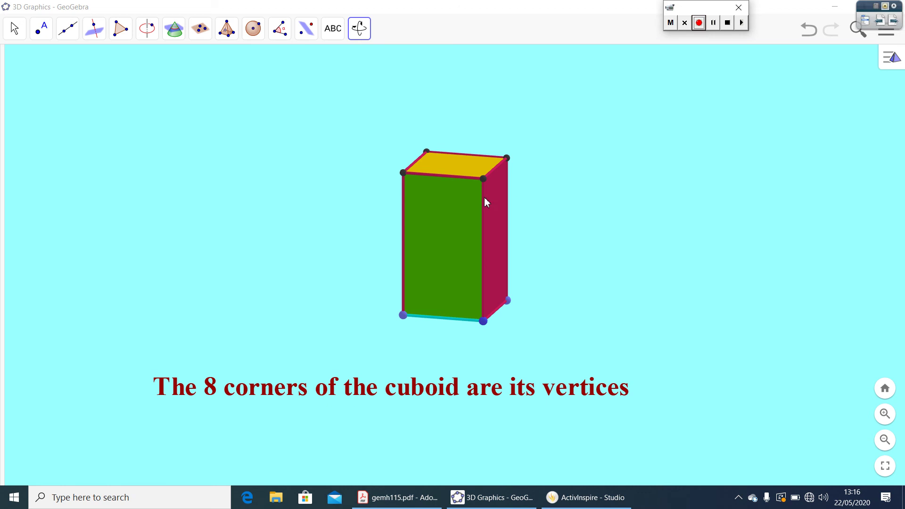
Orbit the cuboid past its green, red and square end faces until the yellow top shows.
drag(451, 207, 462, 244)
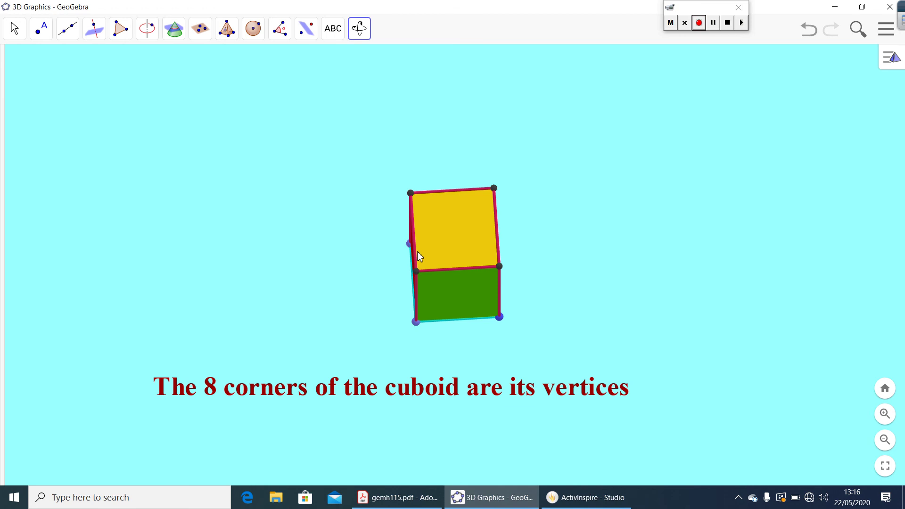
drag(445, 285, 443, 246)
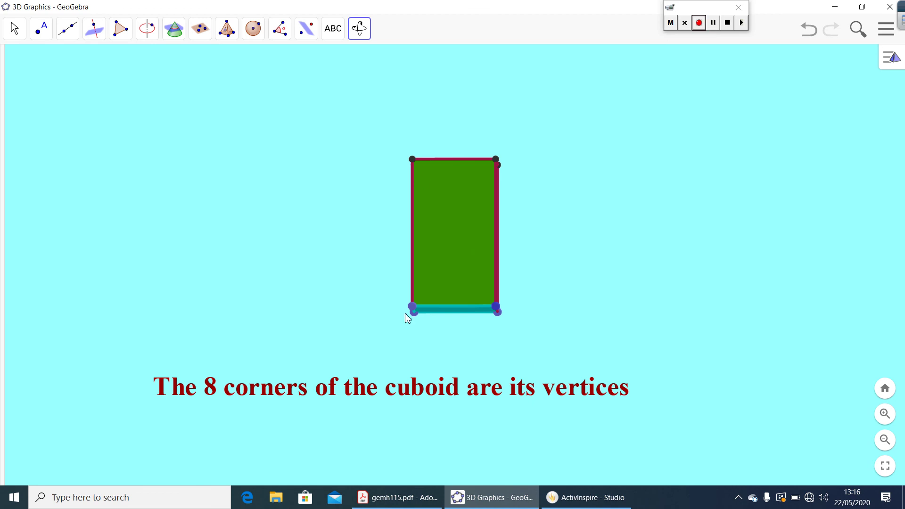
drag(466, 265, 407, 262)
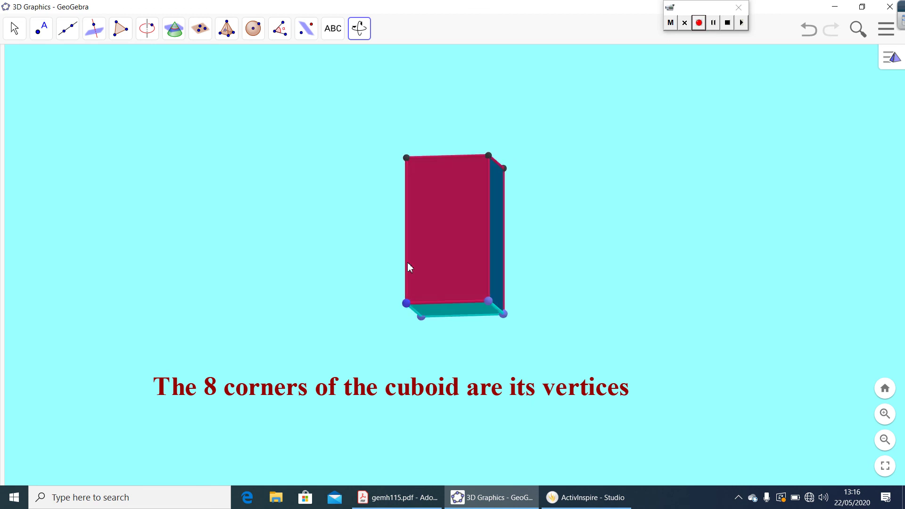
drag(480, 317, 471, 176)
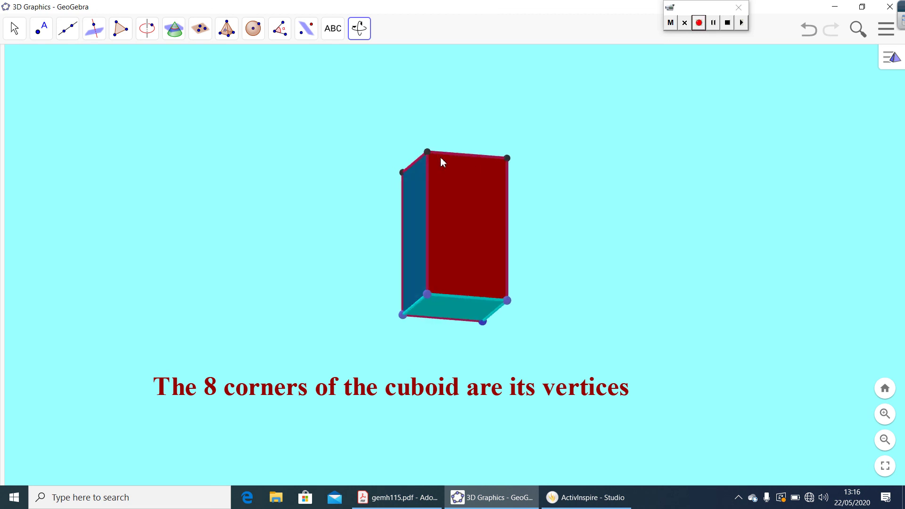
drag(488, 234, 469, 237)
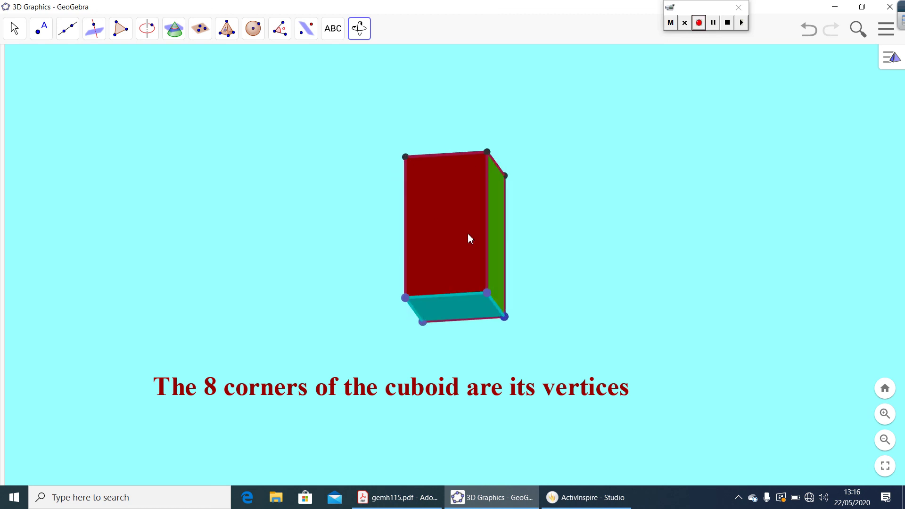
click(700, 23)
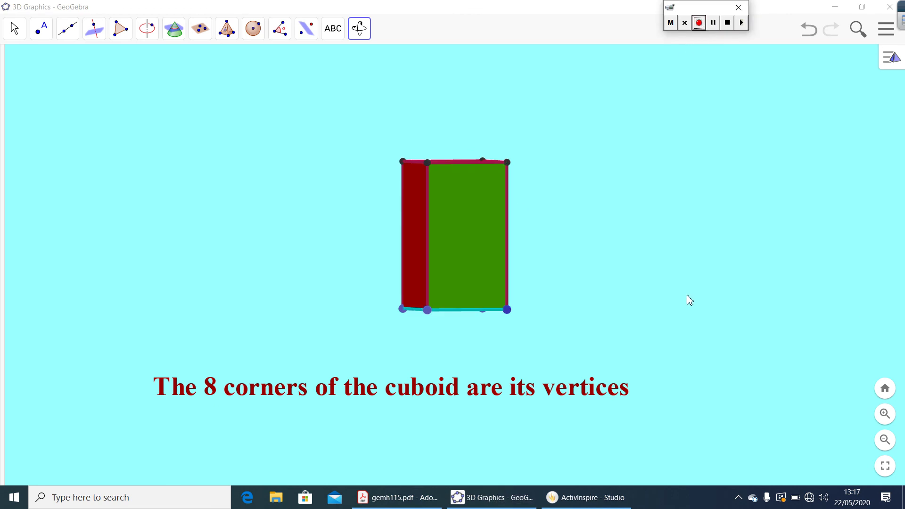
drag(466, 262, 456, 200)
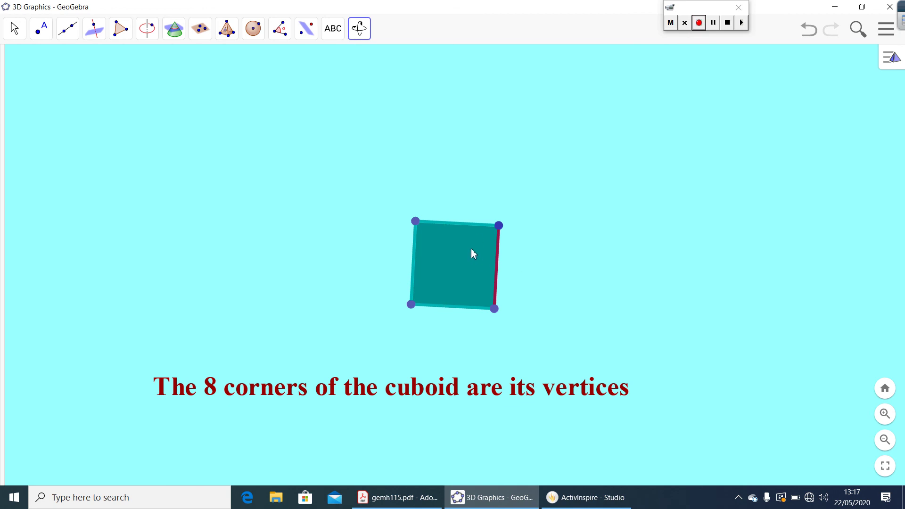
drag(471, 254, 464, 295)
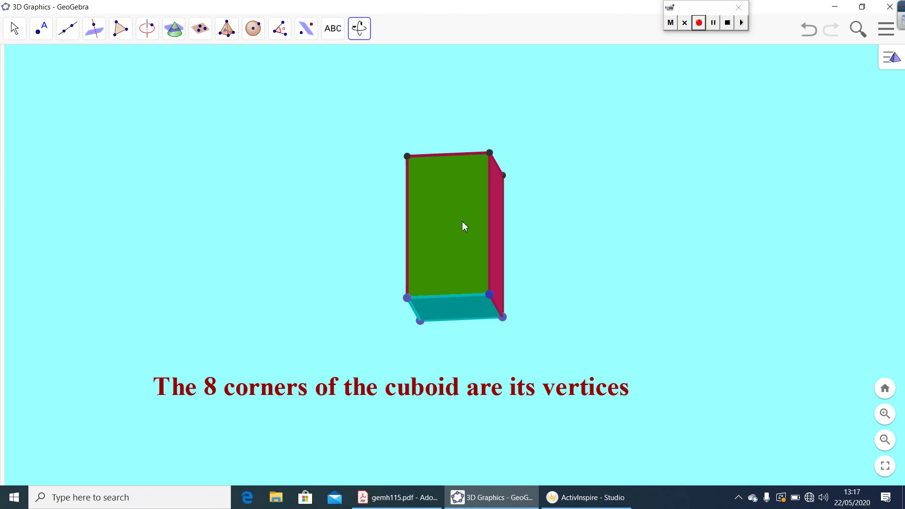
drag(465, 223, 493, 243)
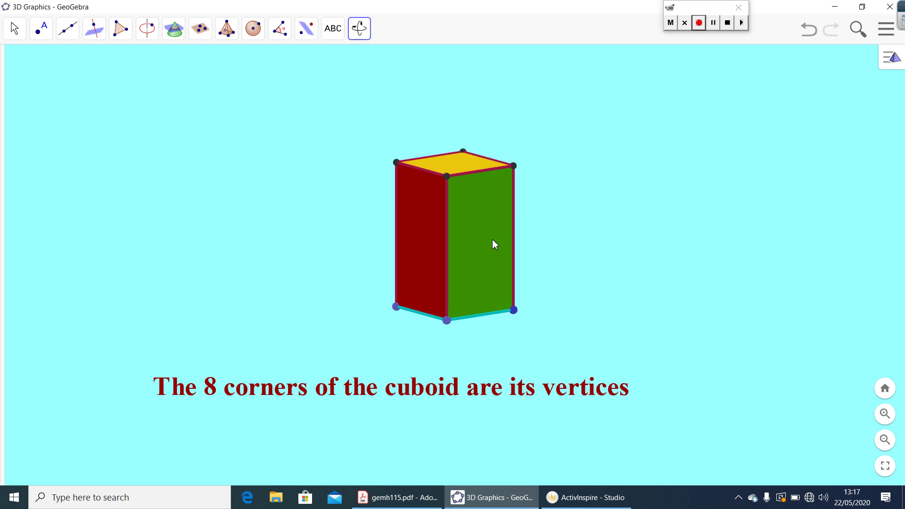
click(714, 23)
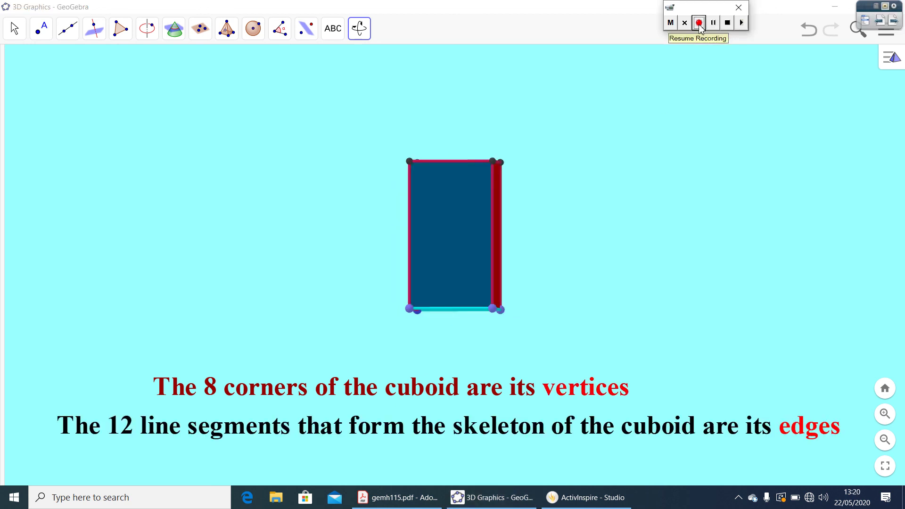
Add the 12-edges caption, colour 'vertices' red, and orbit the cuboid to look down on its top.
click(699, 23)
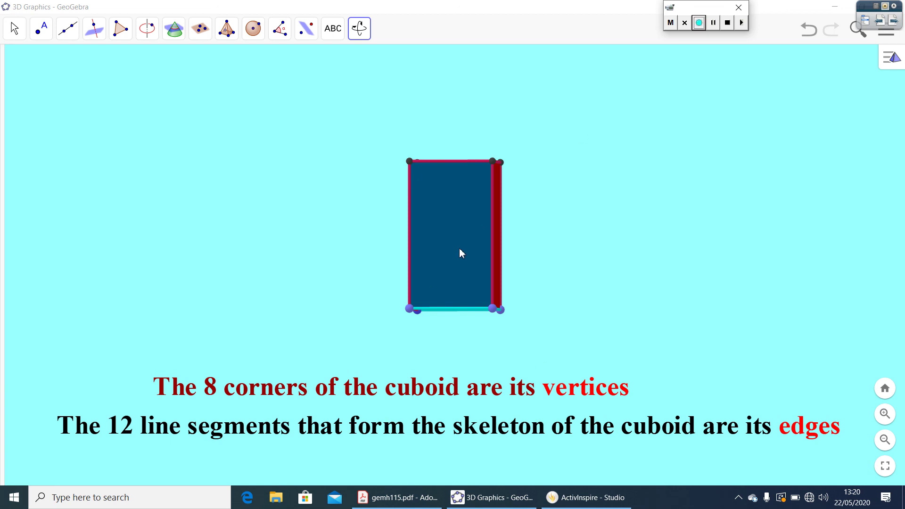
drag(469, 247, 409, 252)
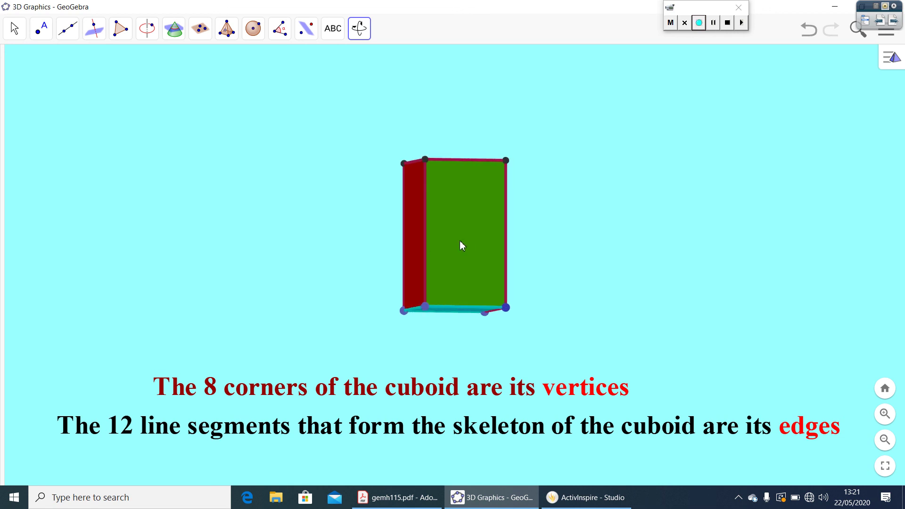
drag(460, 241, 408, 245)
drag(457, 212, 471, 256)
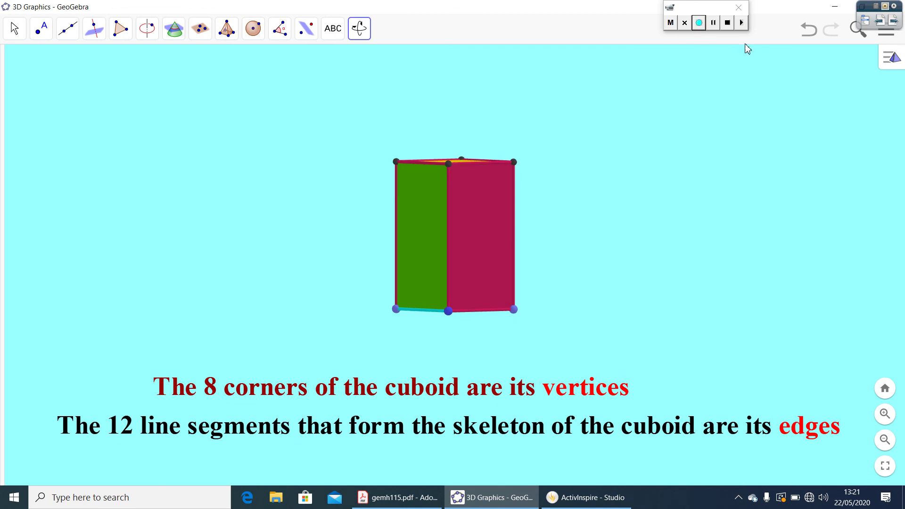
Add the caption naming the cuboid's 6 flat surfaces as faces, then open the pyramid file.
click(715, 23)
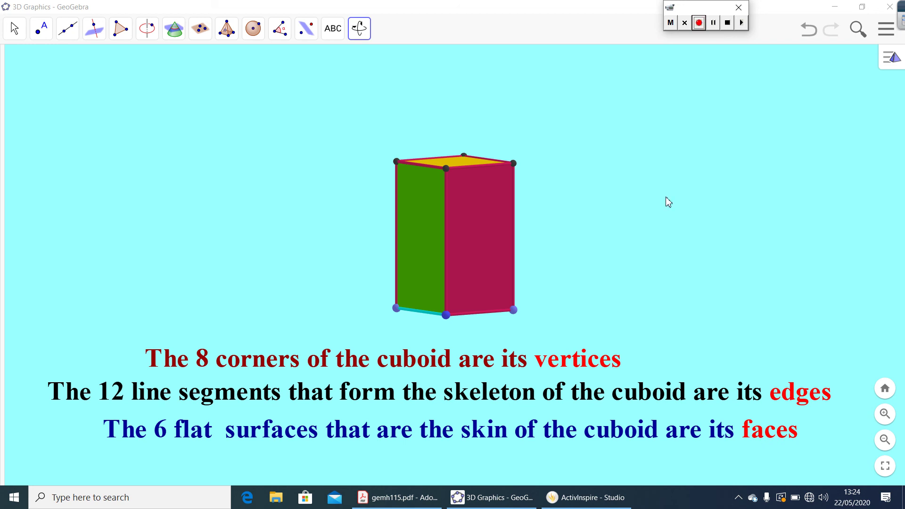
click(714, 23)
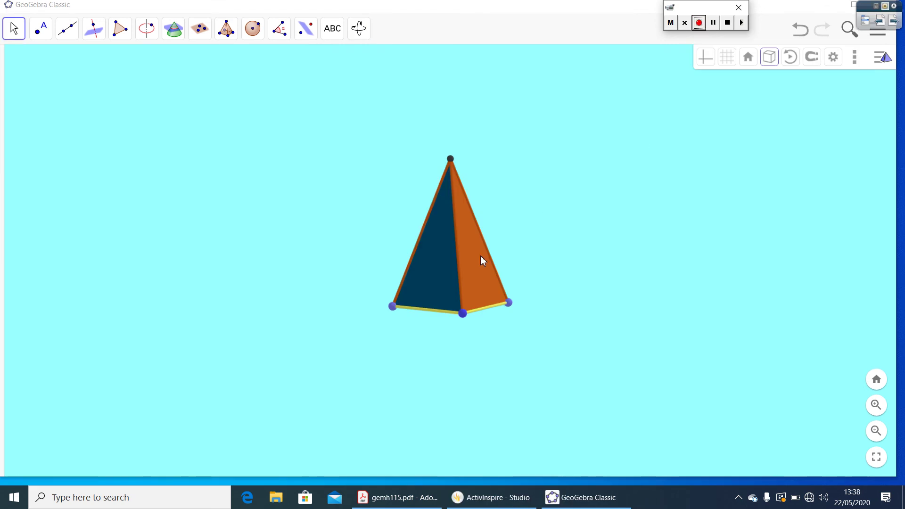
Select the orange face and orbit the pyramid to see its square base and five corner points.
click(470, 263)
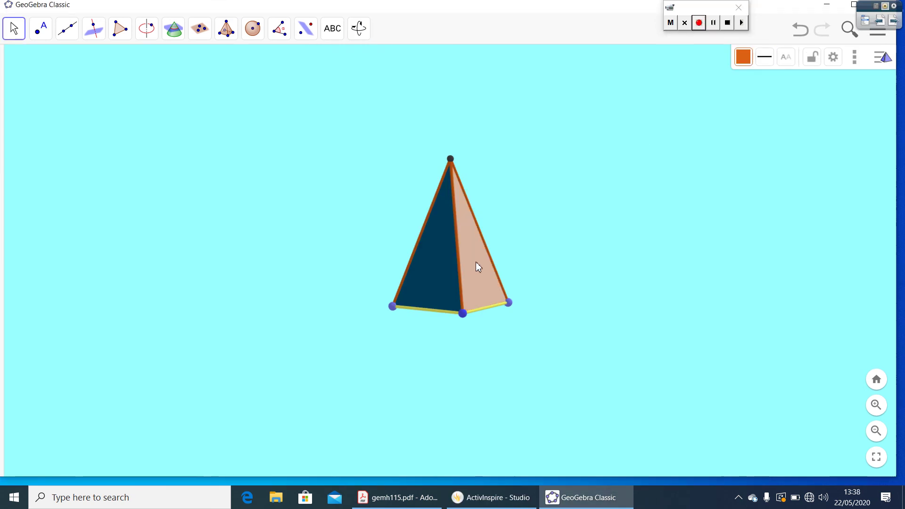
click(714, 27)
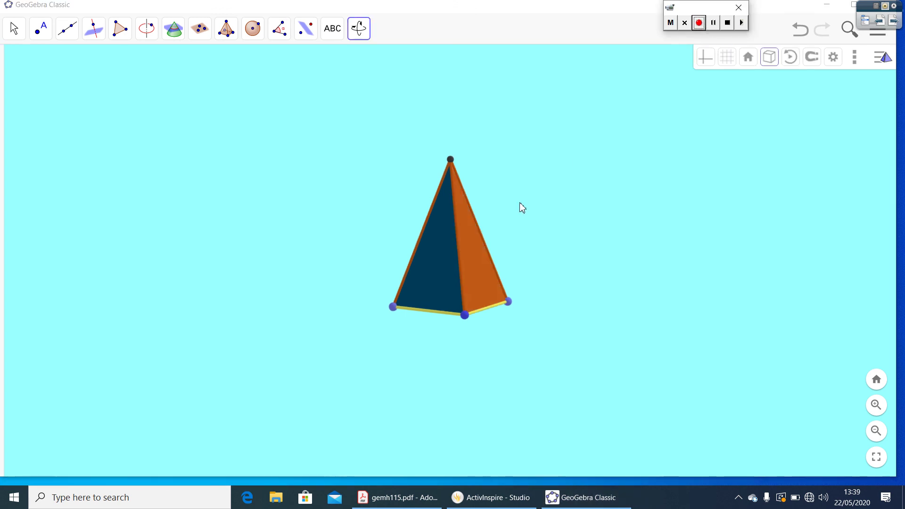
drag(520, 202, 522, 185)
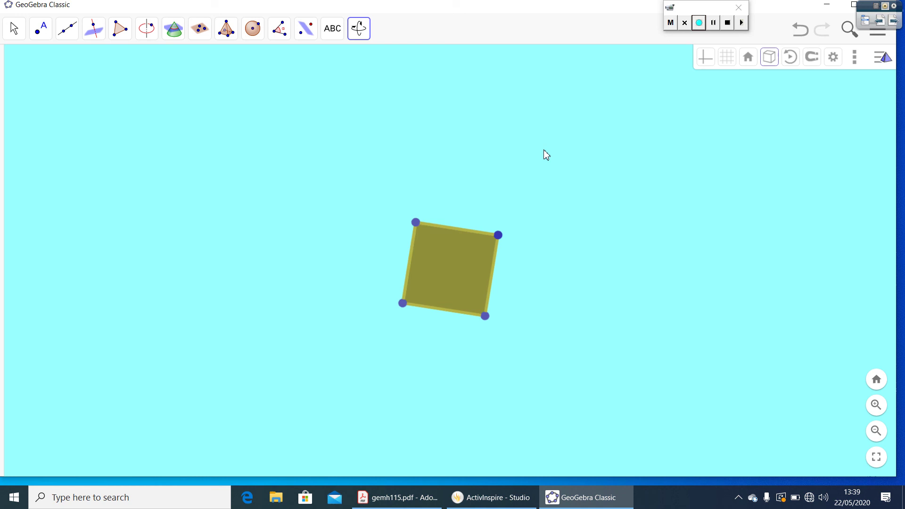
drag(544, 149, 511, 204)
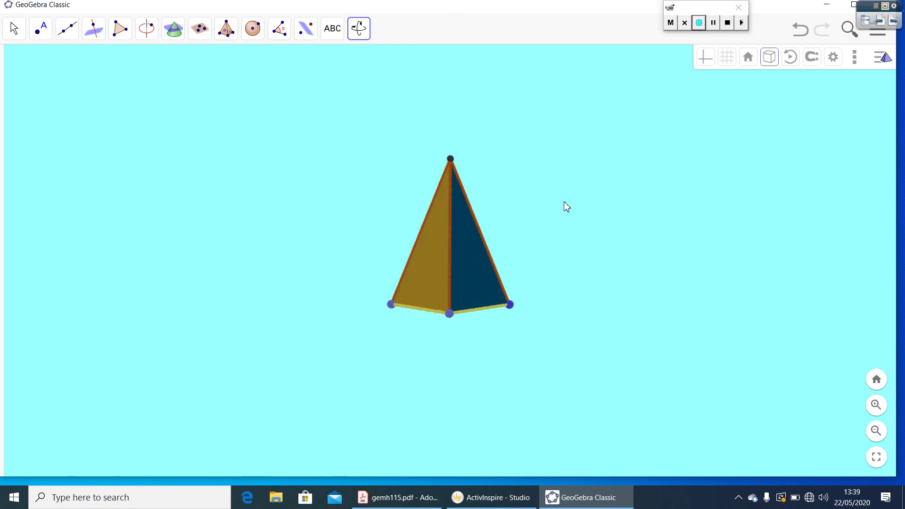
drag(565, 206, 556, 210)
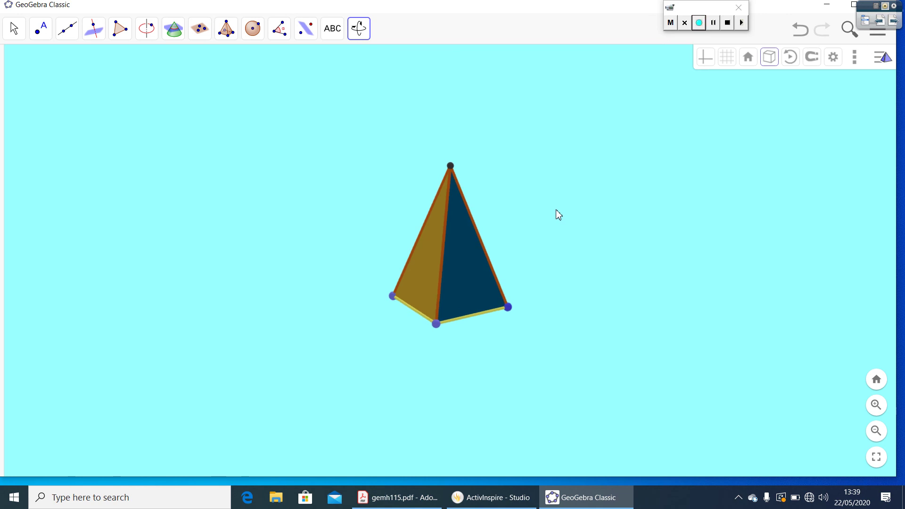
drag(556, 210, 442, 237)
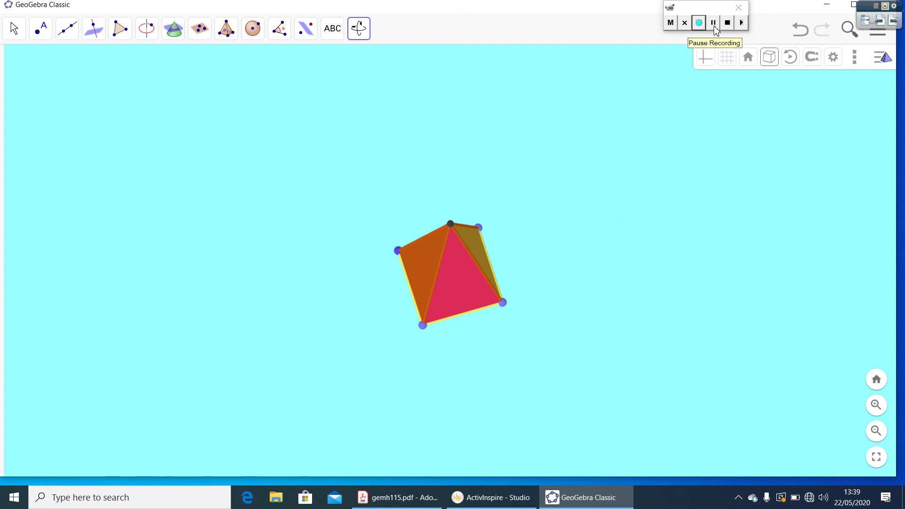
Add a 'Vertices 5' label and tilt the pyramid to look down onto its square base.
click(714, 26)
click(700, 24)
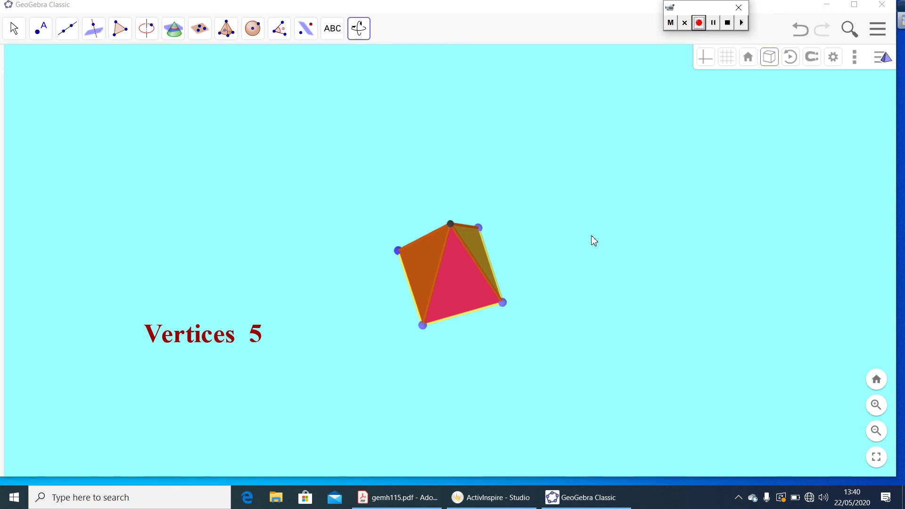
drag(459, 291, 466, 247)
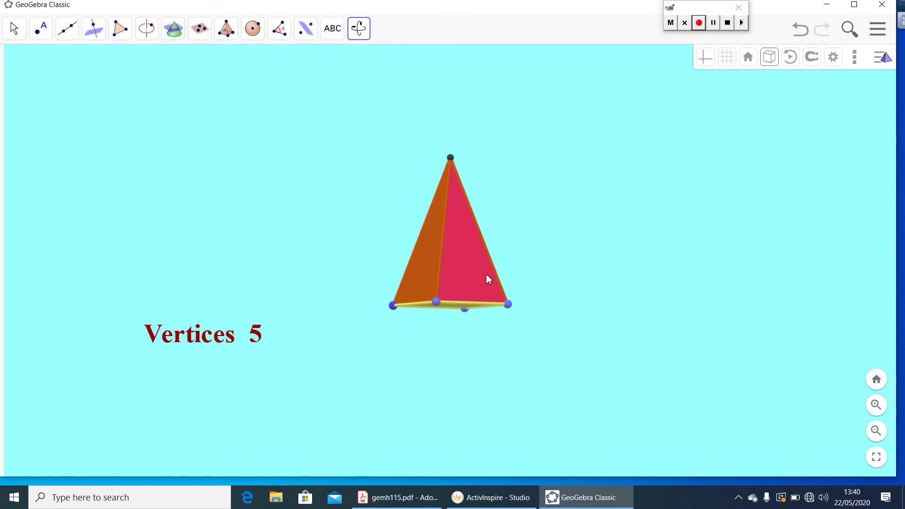
drag(487, 274, 422, 264)
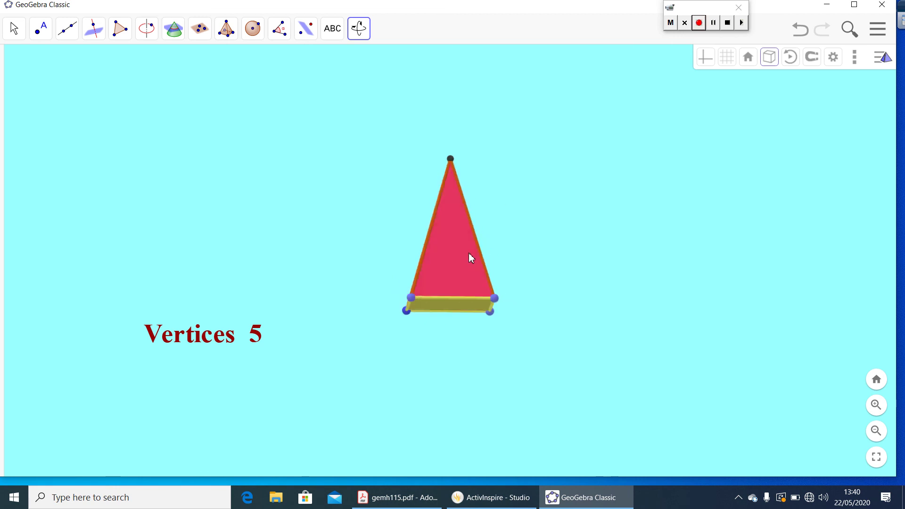
drag(469, 253, 478, 198)
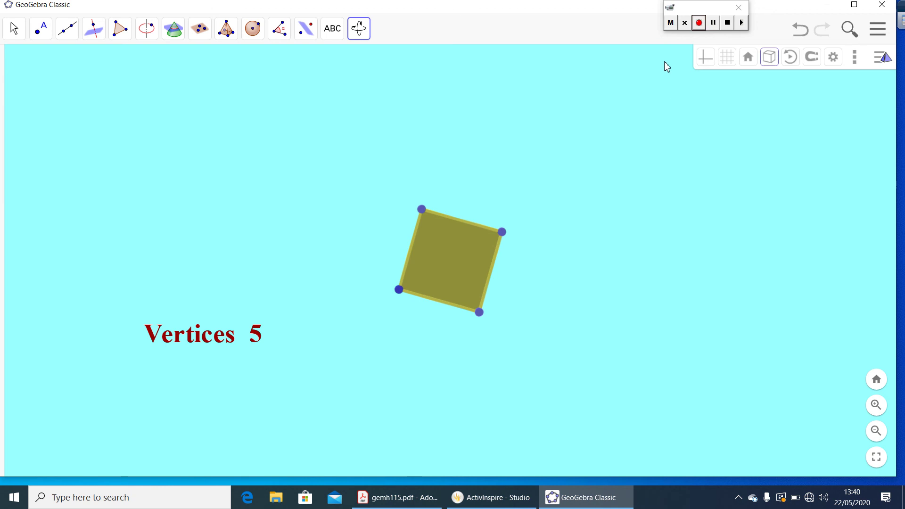
Rotate the square pyramid in the 3D view to show its red face, other faces and square base.
click(714, 22)
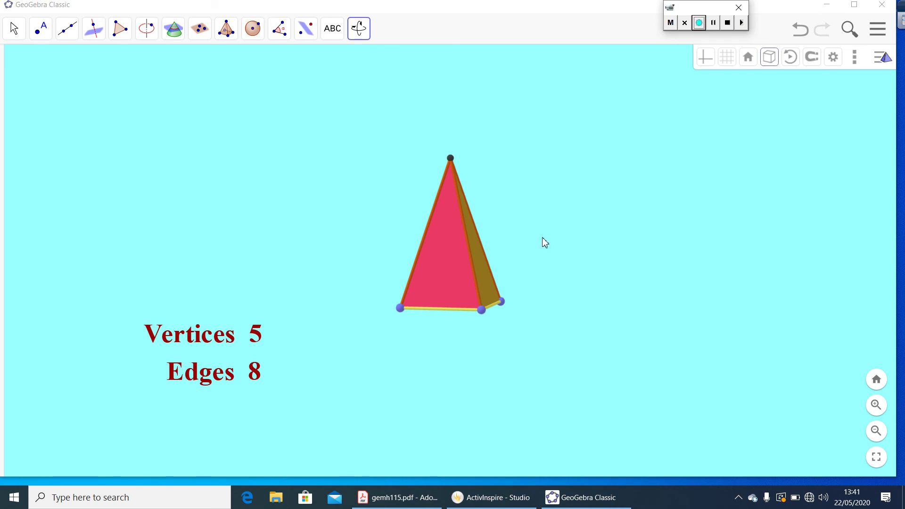
drag(541, 243, 398, 245)
drag(544, 245, 523, 248)
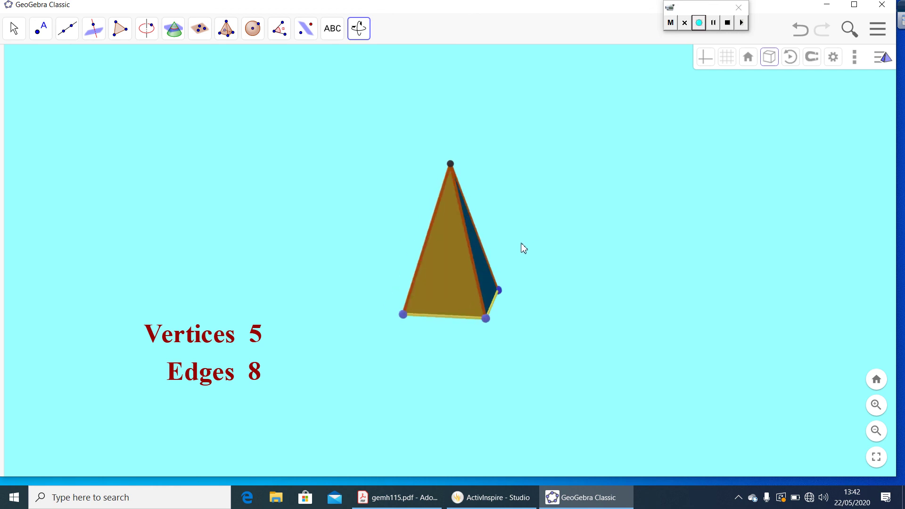
drag(542, 289, 573, 270)
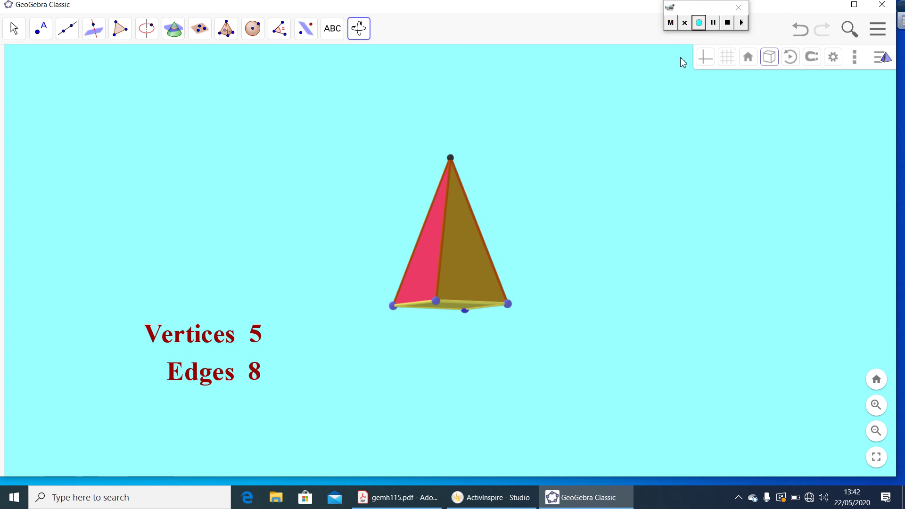
click(715, 27)
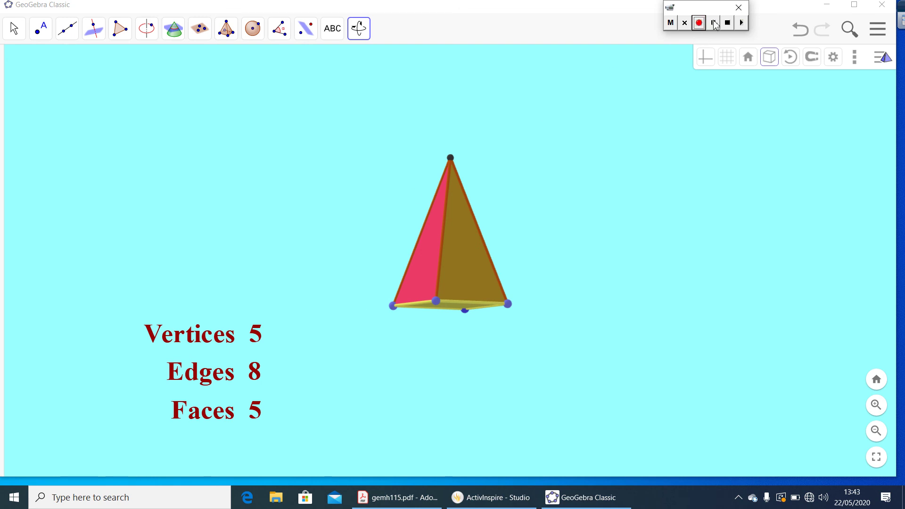
Set the square pyramid auto-rotating at speed 4 in the 3D view.
click(791, 57)
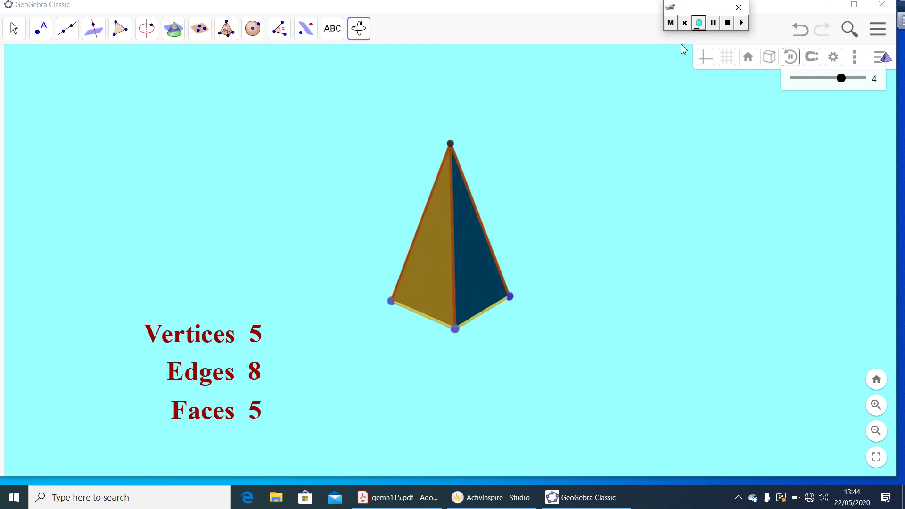
click(714, 24)
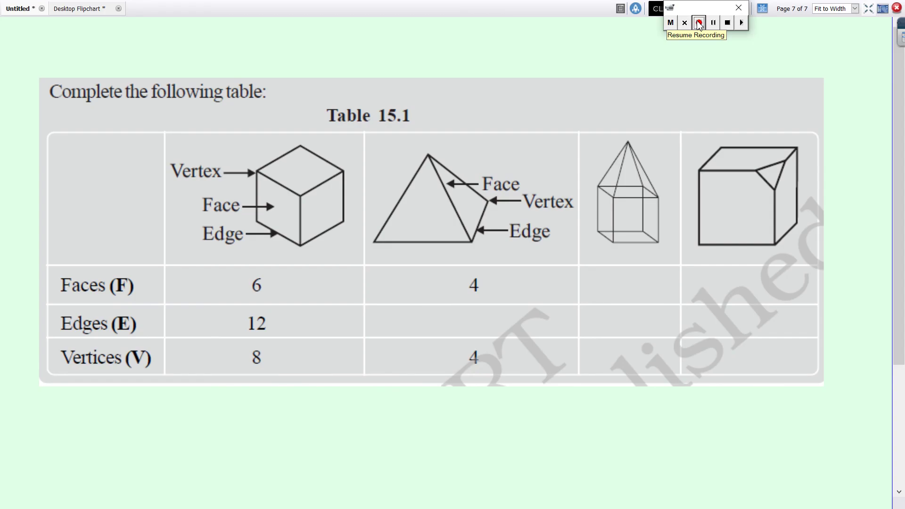
click(699, 23)
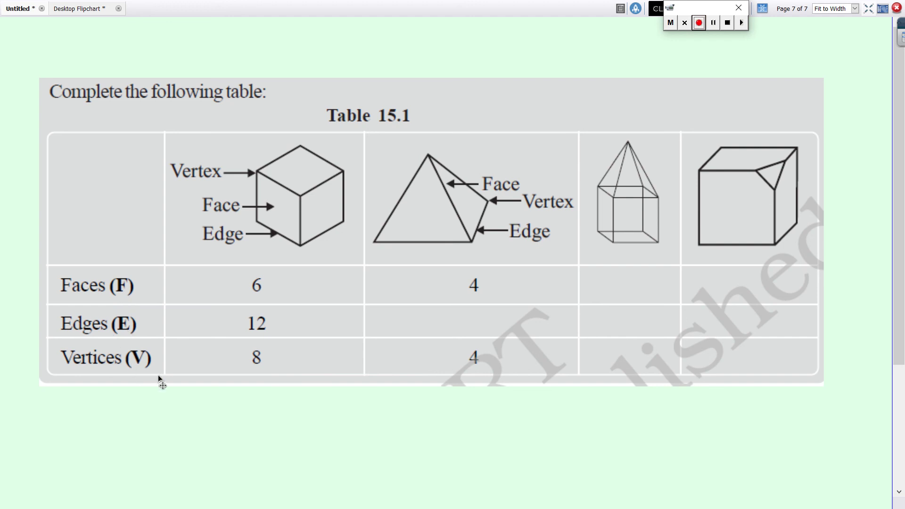
Exit ActivInspire full-screen with Ctrl+Shift+F so the Table 15.1 page appears in a normal window.
click(700, 24)
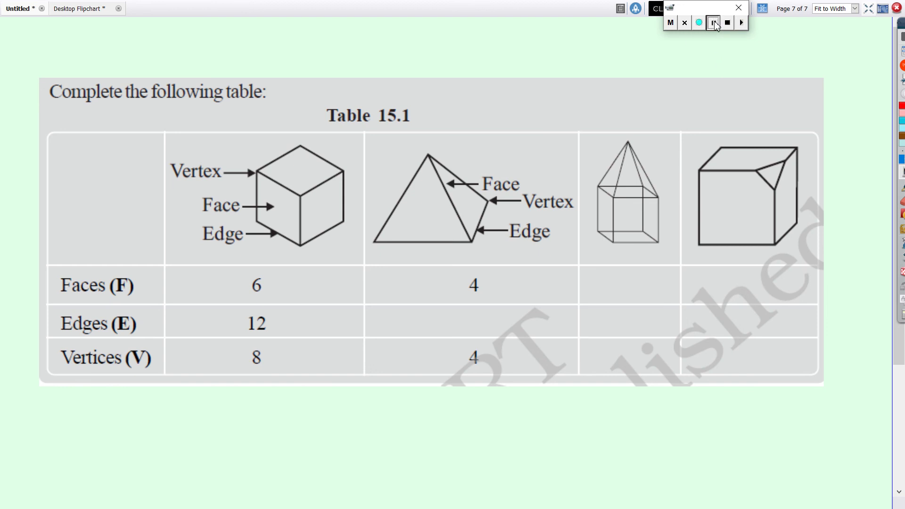
key(ctrl+shift+f)
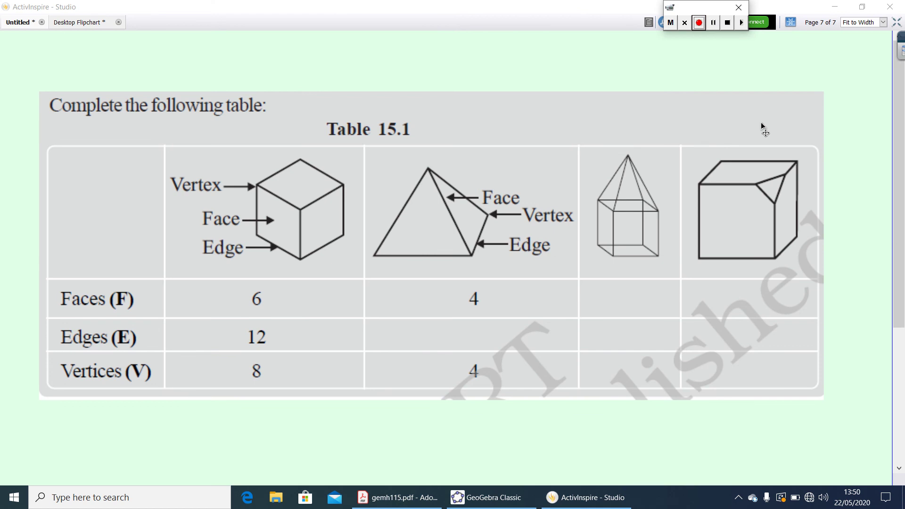